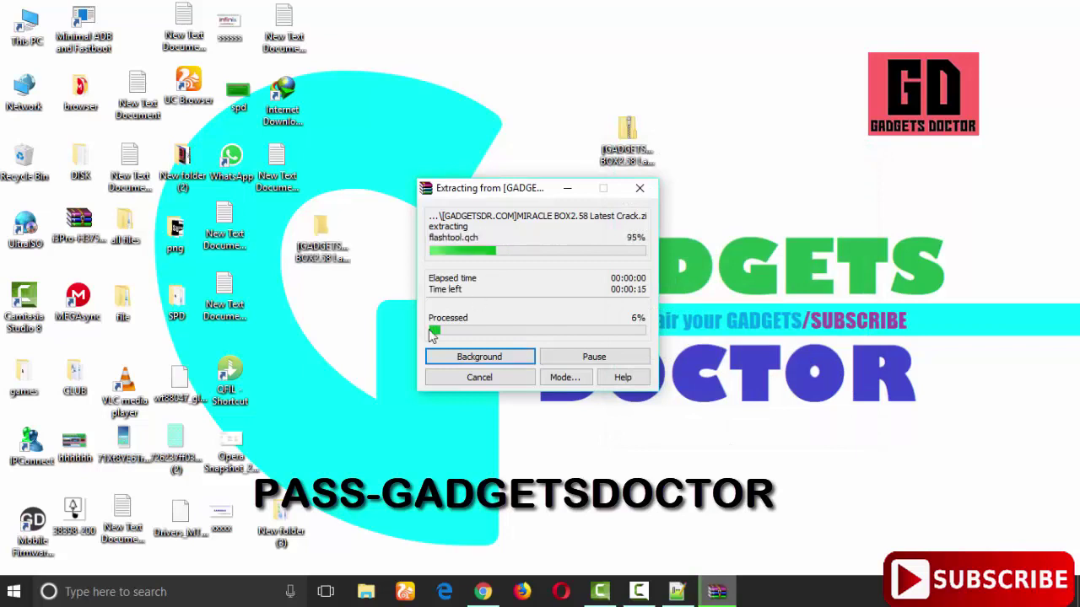
Move the extracted MIRACLE BOX2.58 Latest Crack folder beside its zip archive on the desktop and open the folder
left_click_drag(323, 251, 713, 156)
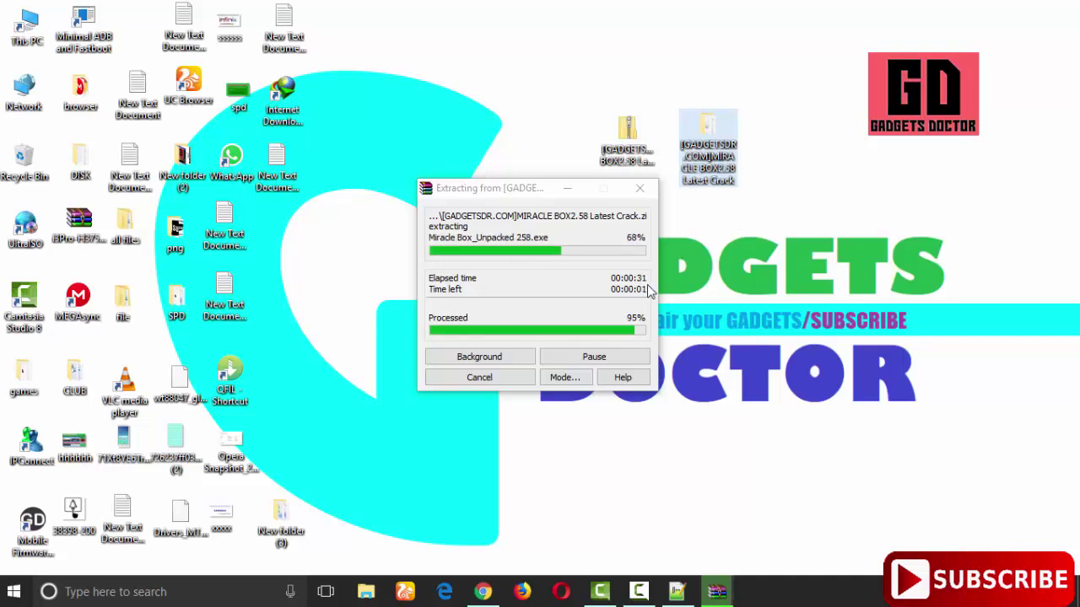
left_click(713, 146)
double_click(714, 147)
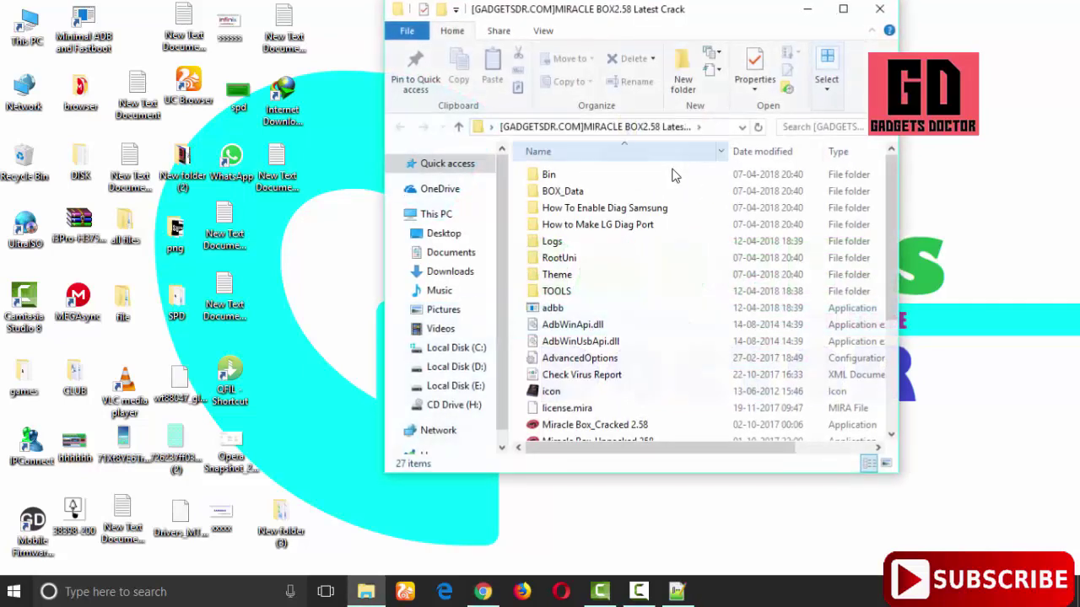
Run the Miracle Box_Cracked 2.58 application from the extracted folder as administrator
scroll(663, 299, "down", 3)
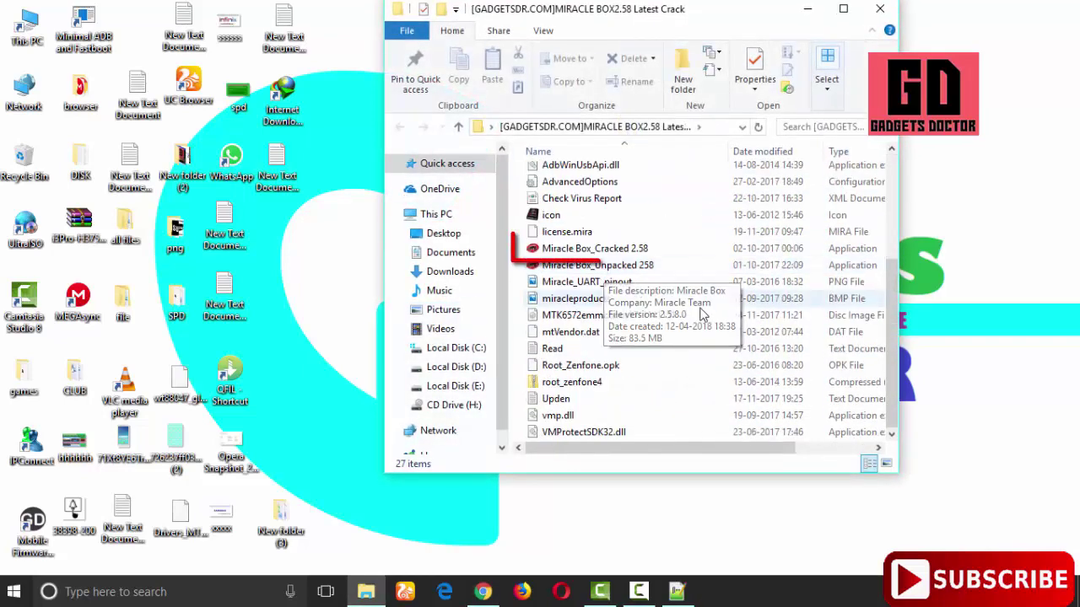
left_click(606, 250)
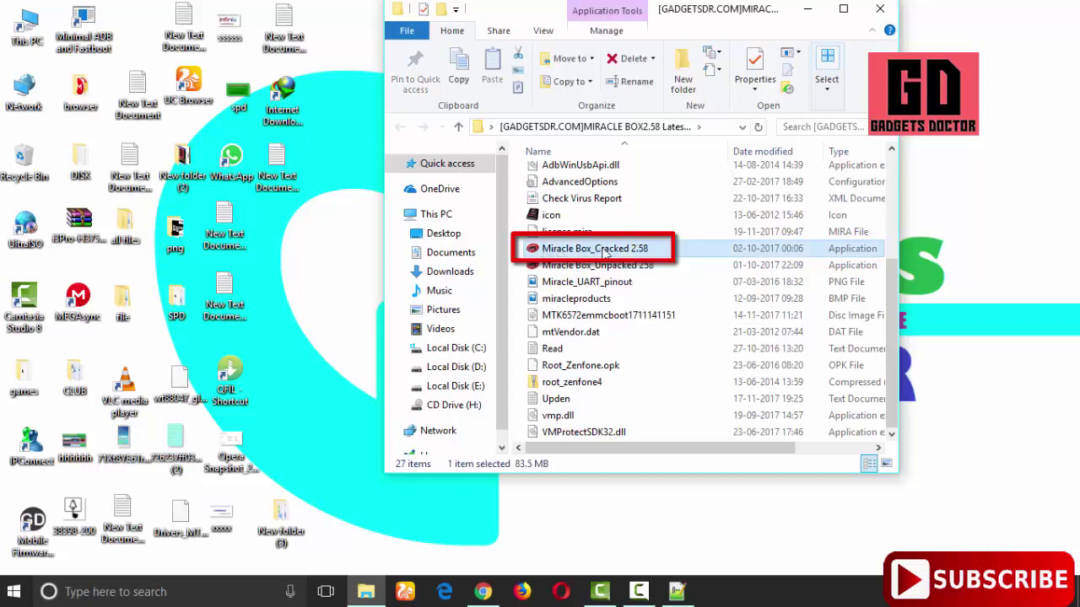
right_click(592, 251)
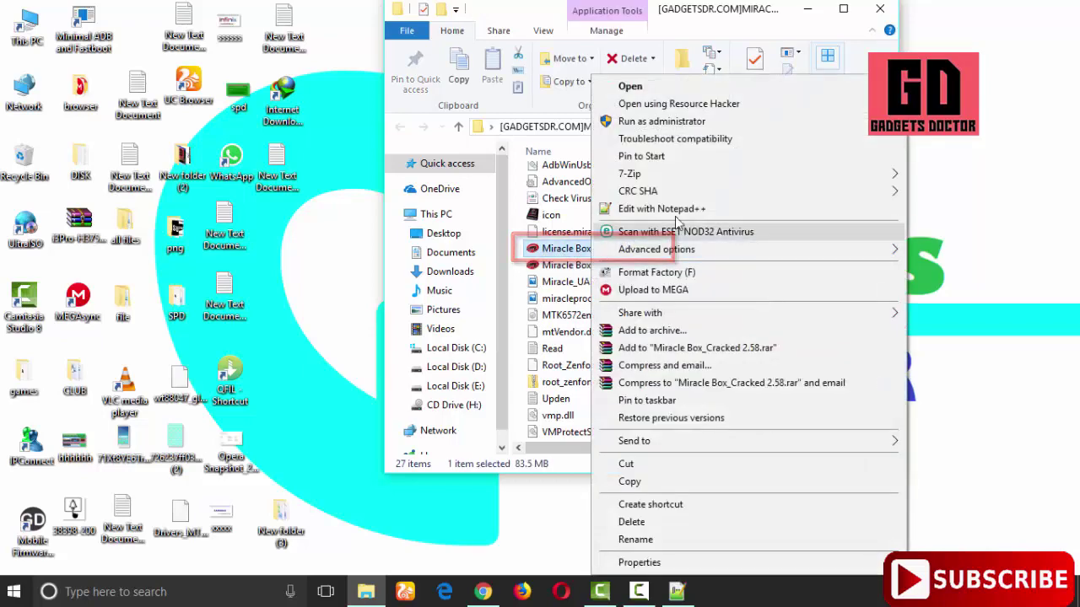
left_click(672, 123)
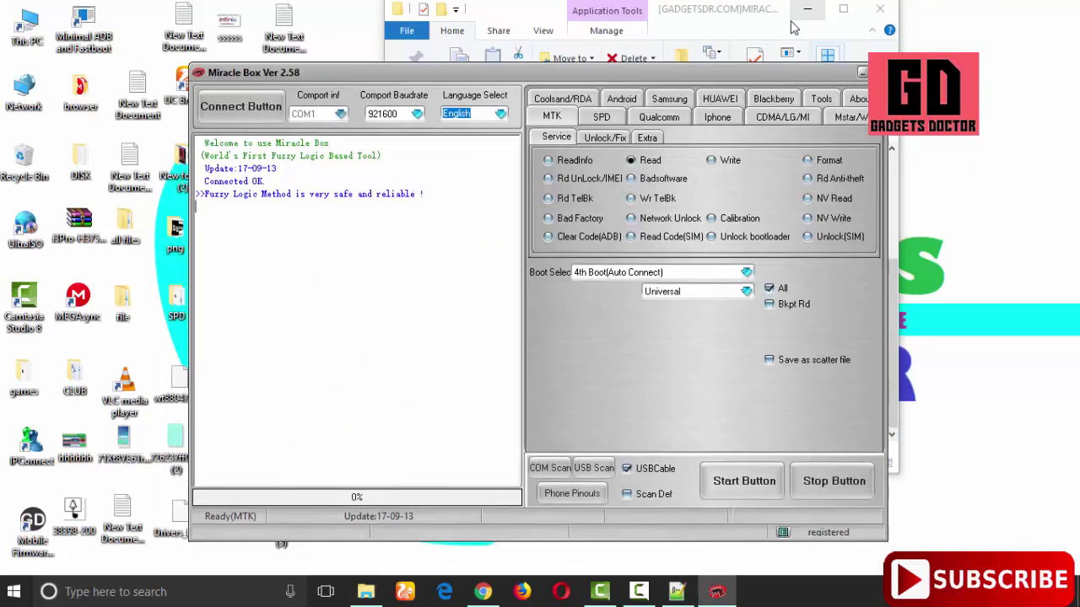
Minimize the extracted folder's window and move the Miracle Box window to a clear area of the desktop
left_click(813, 13)
left_click(812, 13)
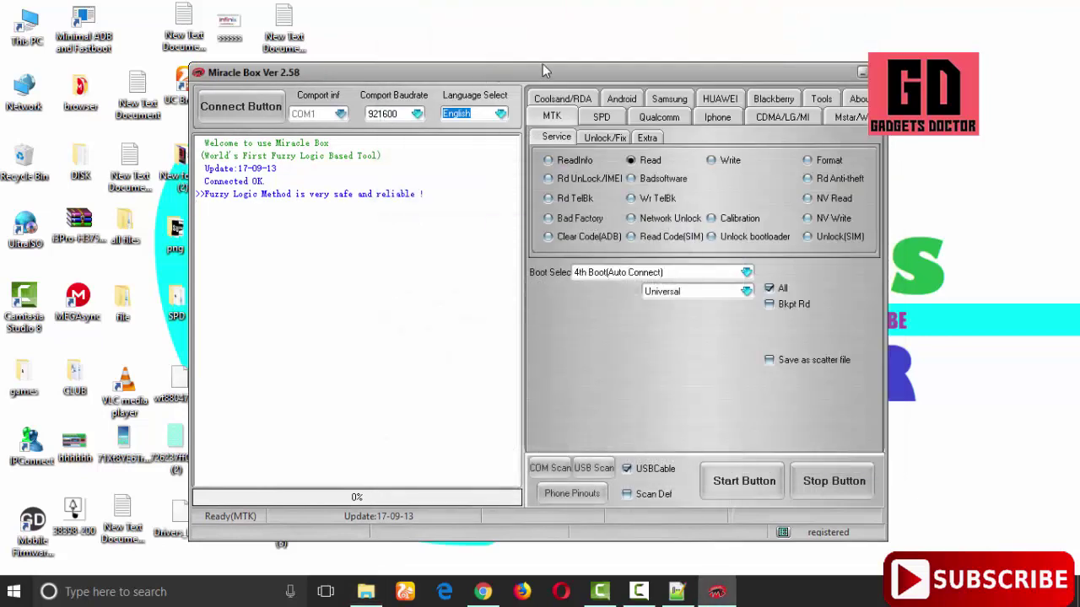
left_click_drag(493, 67, 593, 44)
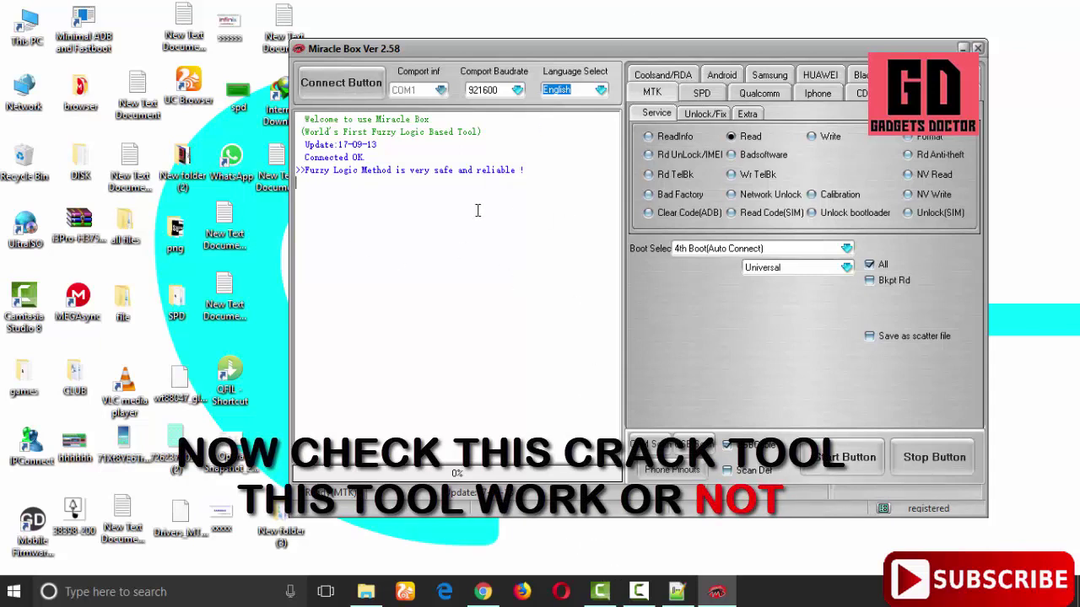
Set the chip type for SPD phones to SPD7715 EMMC
left_click(700, 94)
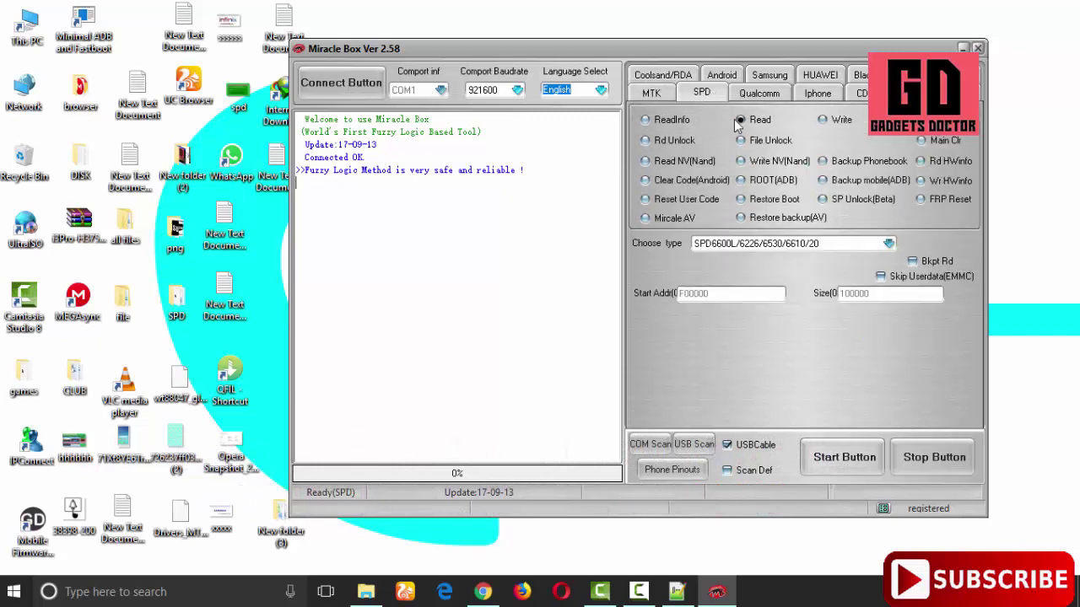
left_click(757, 244)
left_click(756, 244)
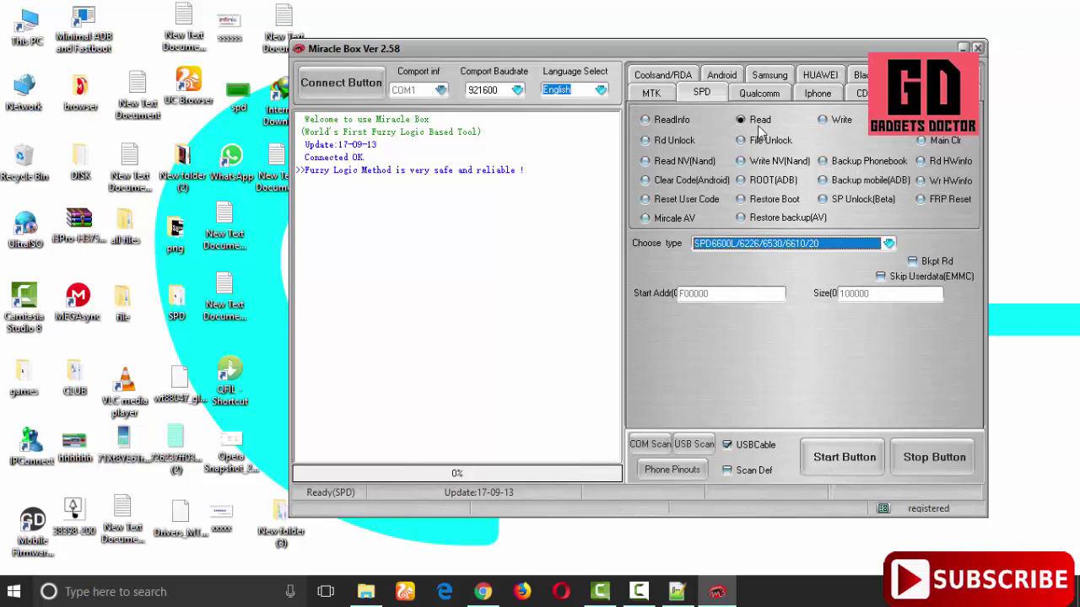
left_click(839, 247)
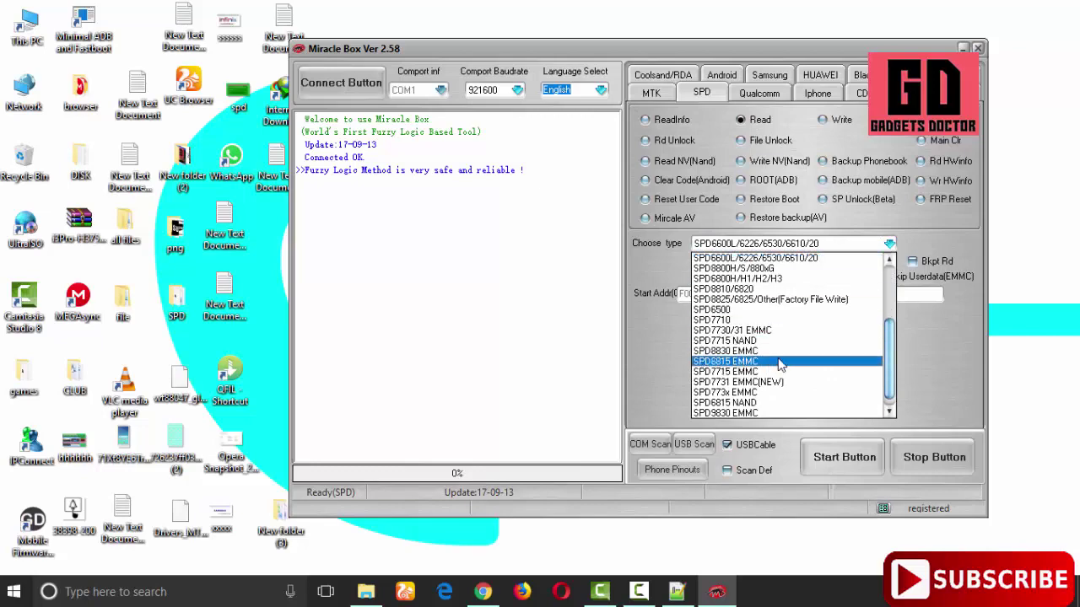
scroll(852, 365, "down", 1)
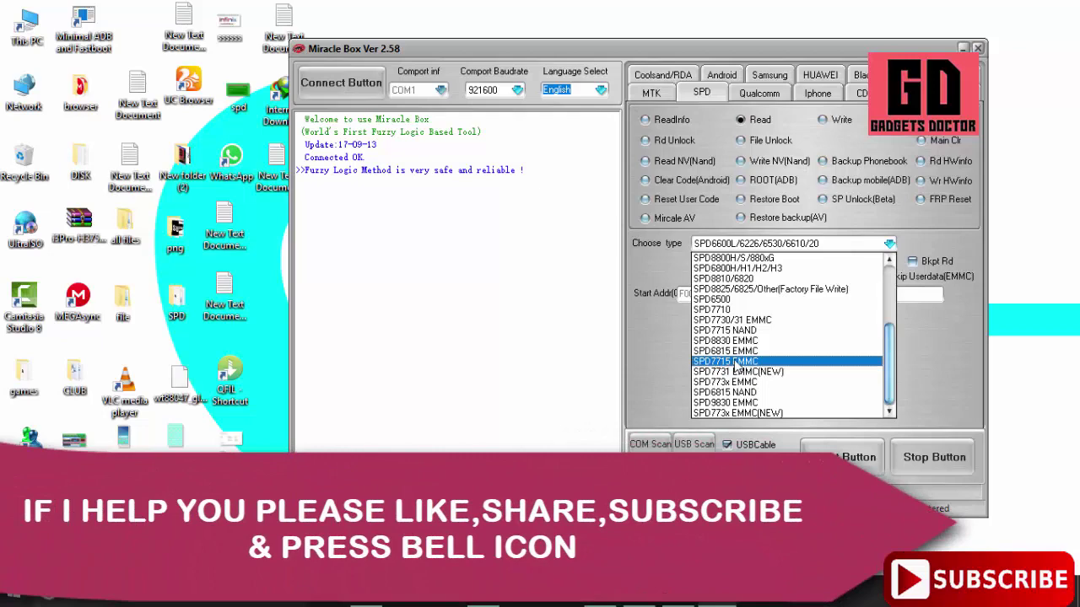
left_click(735, 361)
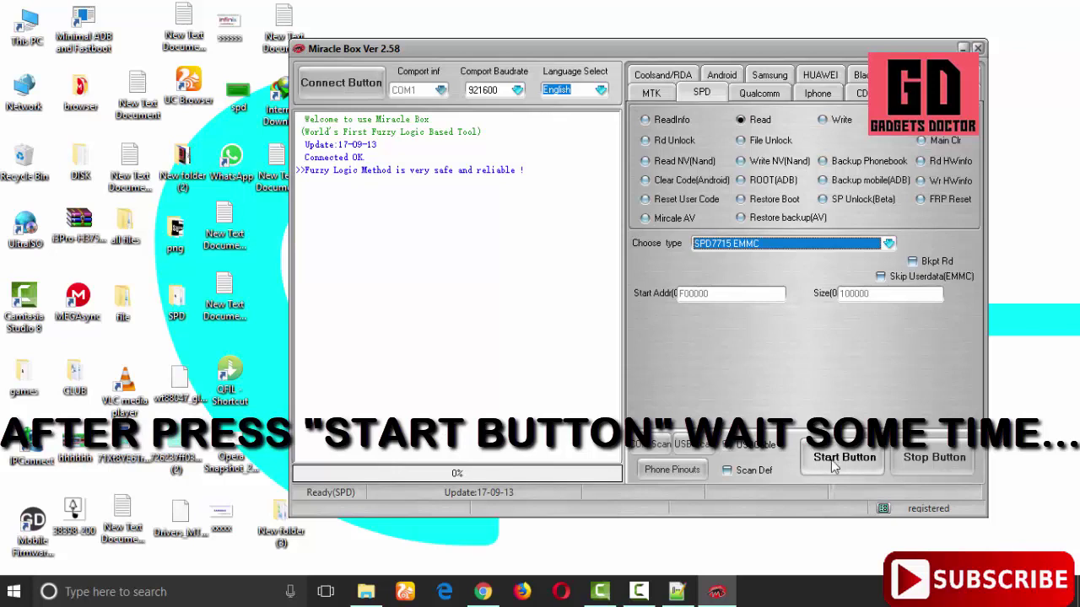
Try to read the SPD phone's firmware to a Desktop file named "zen elite", stopping the read at userdata
left_click(831, 459)
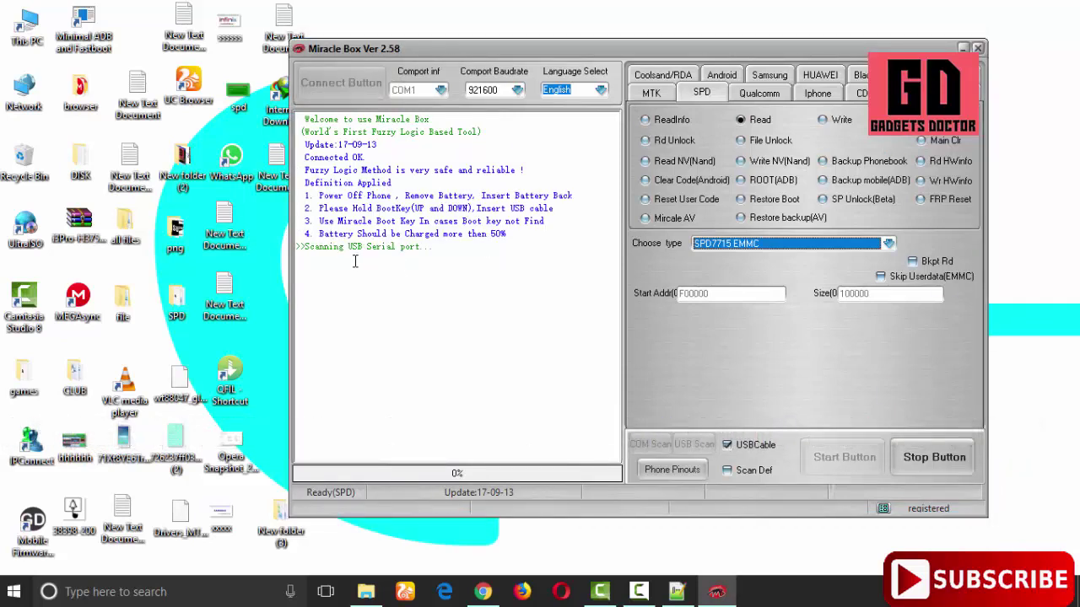
left_click_drag(305, 246, 488, 251)
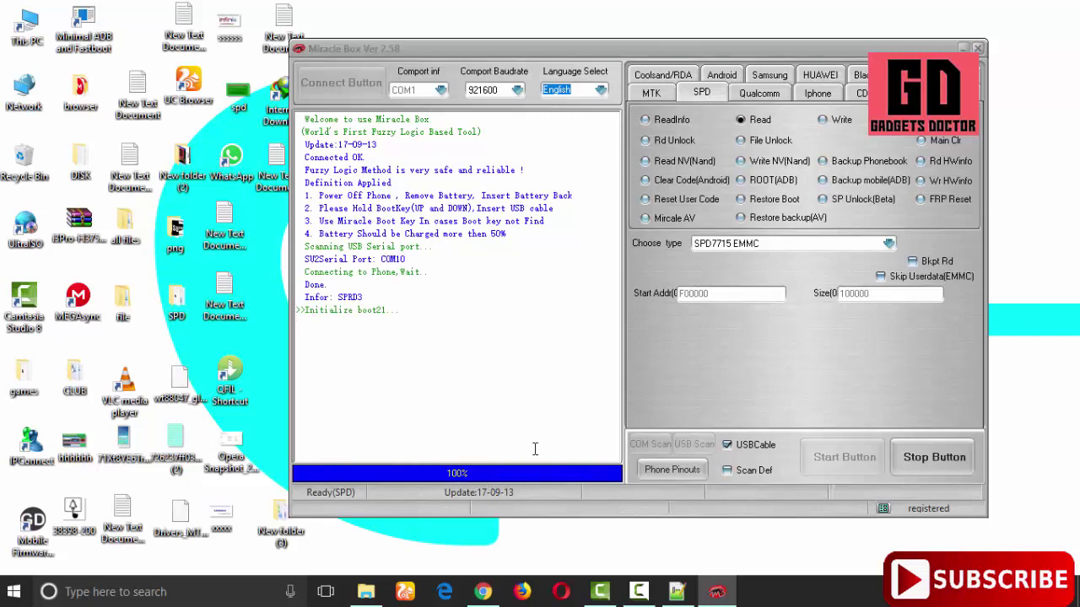
left_click(354, 209)
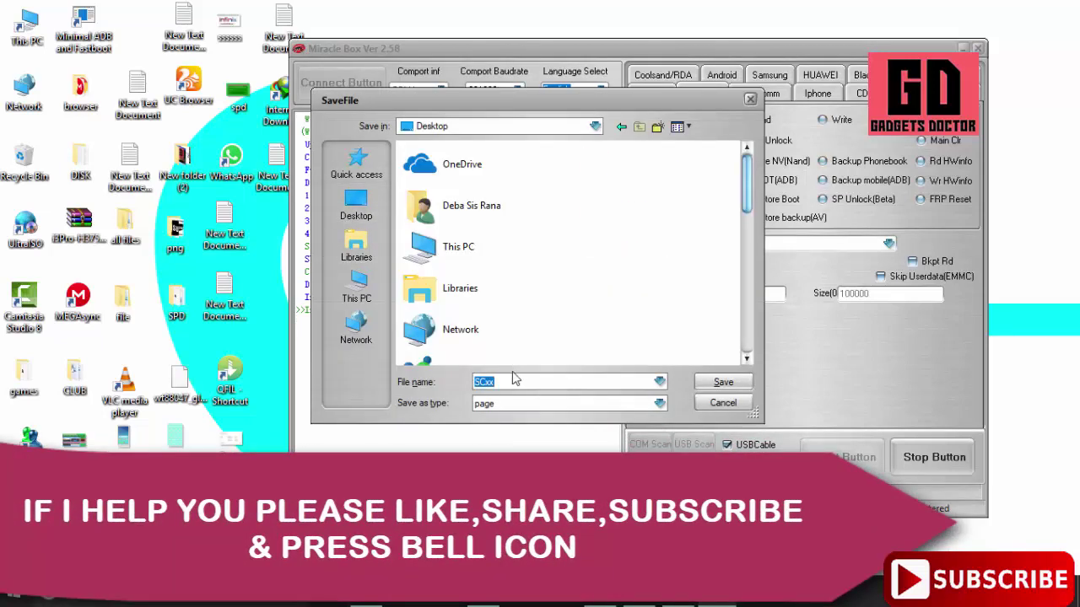
type("zen elite")
left_click(723, 382)
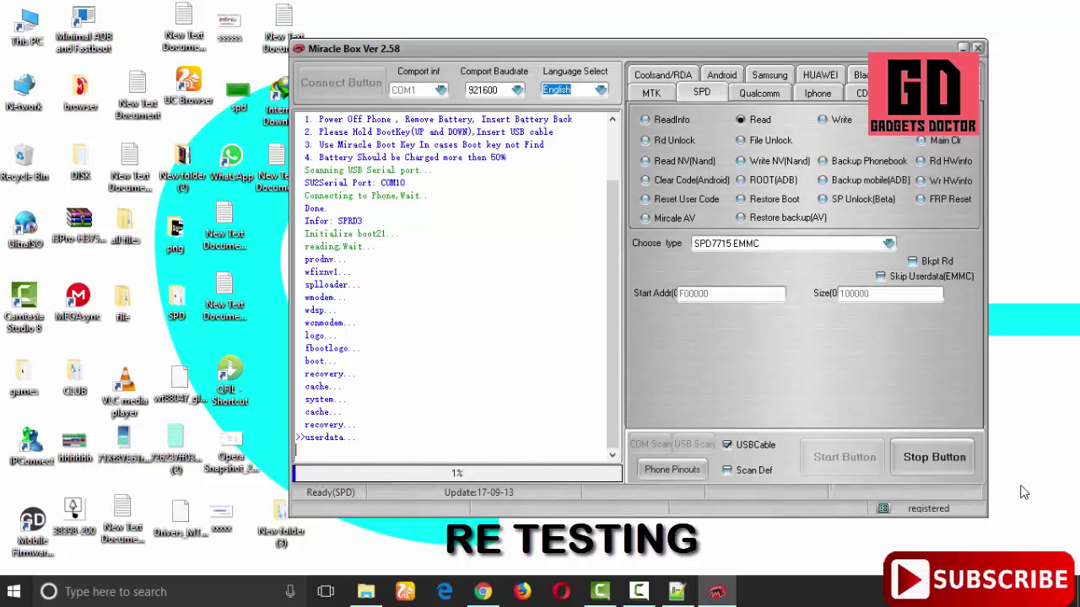
left_click(936, 463)
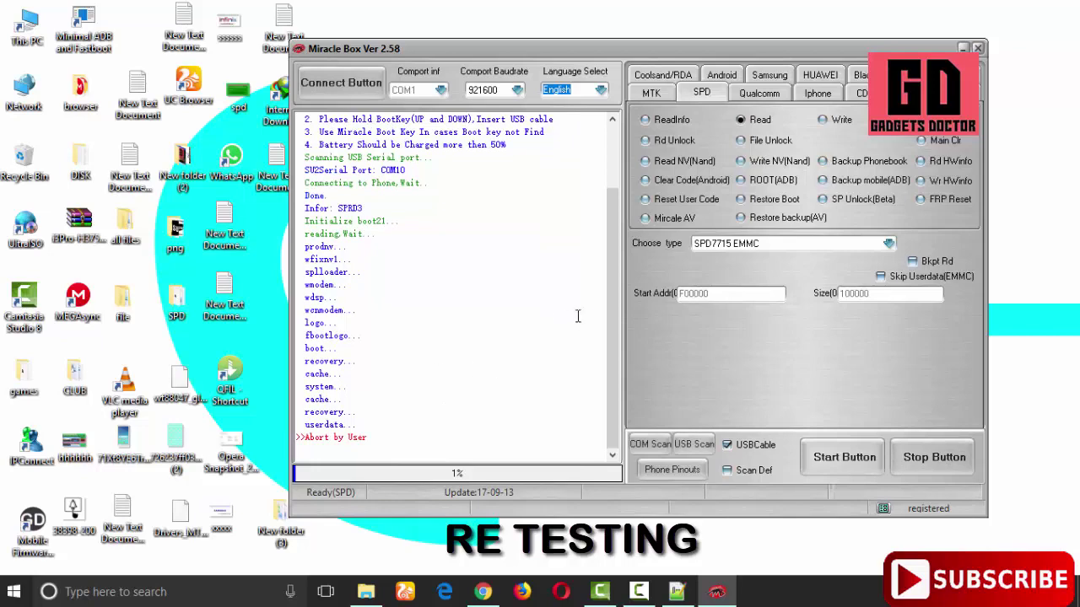
Run the ReadInfo operation on the connected SPD phone
left_click_drag(611, 328, 764, 239)
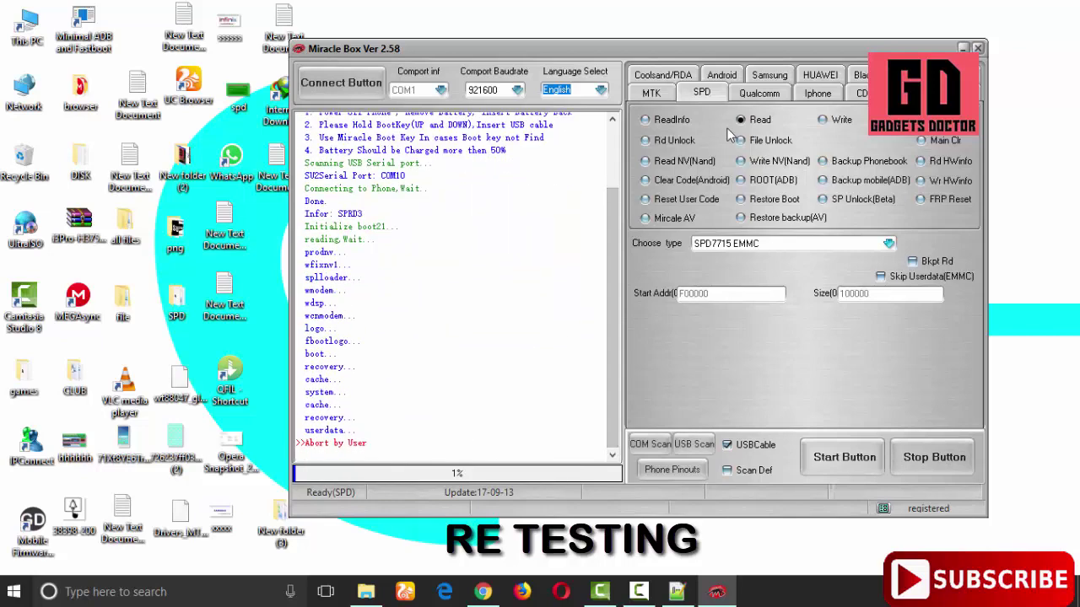
left_click(674, 120)
left_click(841, 461)
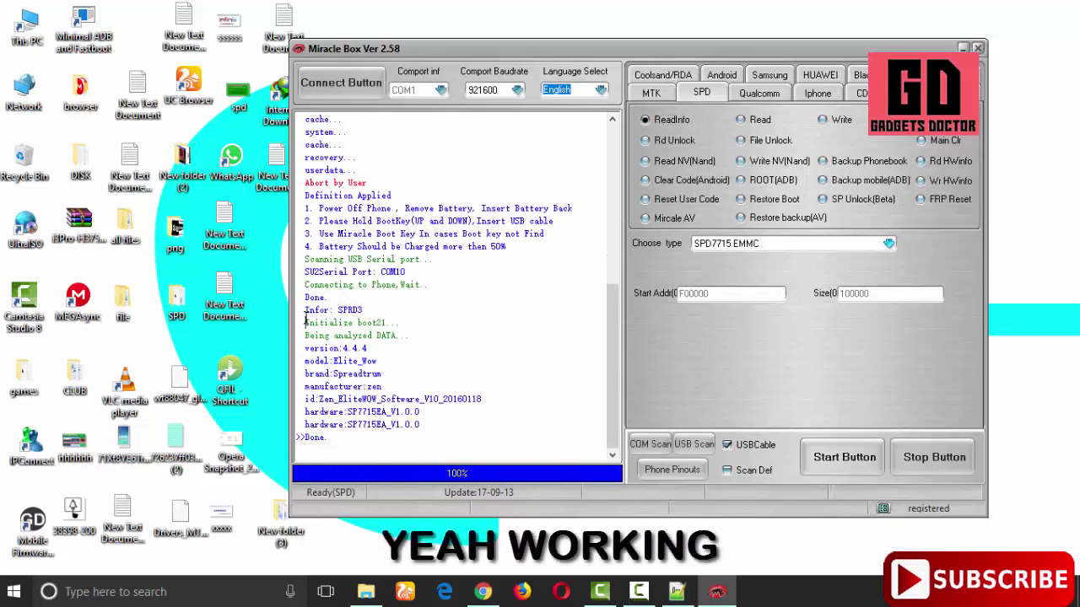
Examine the phone's version, model, brand, manufacturer and hardware details in the operation log
left_click_drag(307, 319, 433, 430)
left_click(381, 361)
left_click_drag(335, 373, 384, 374)
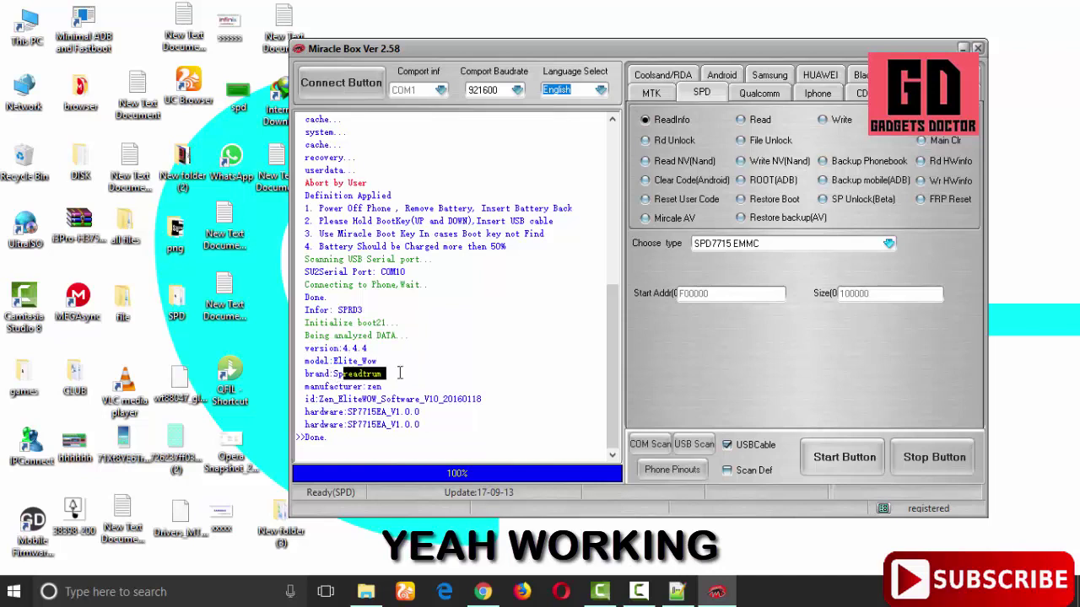
left_click_drag(363, 424, 458, 426)
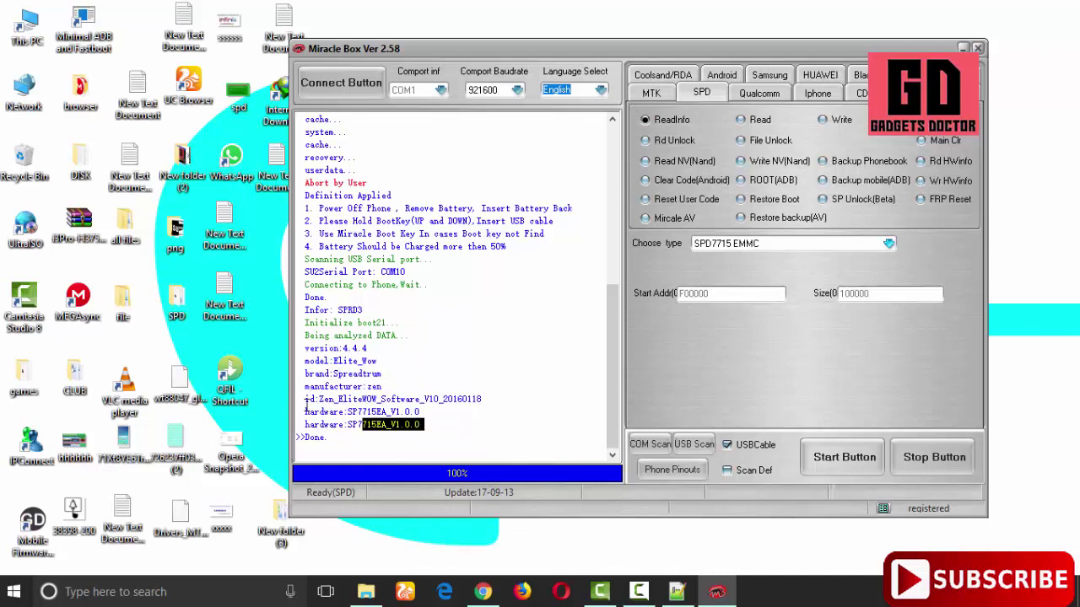
left_click_drag(334, 438, 281, 331)
left_click(420, 346)
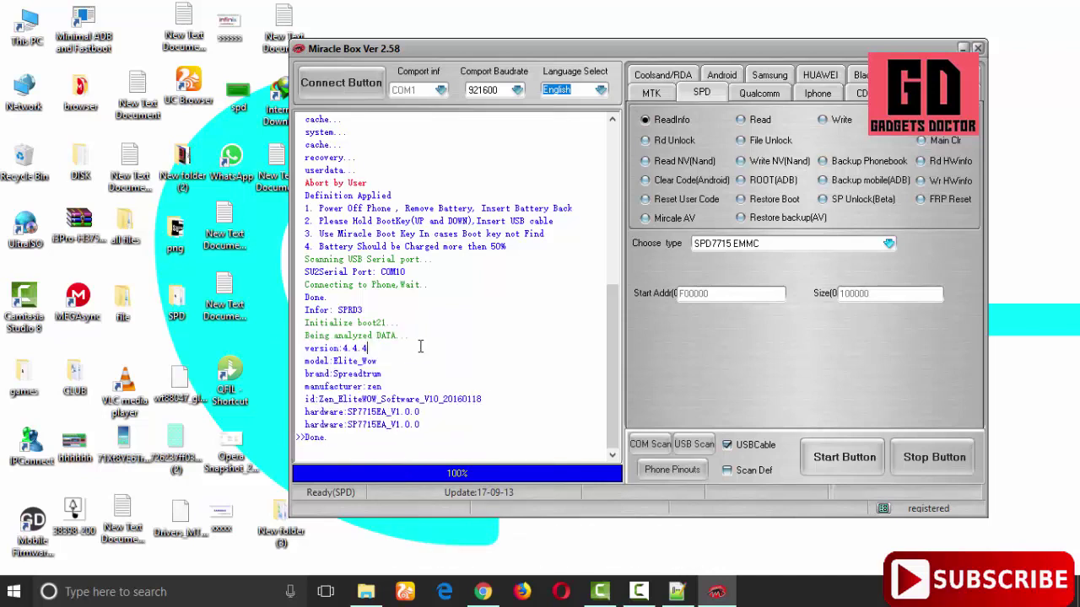
Show the Qualcomm service options
left_click(759, 94)
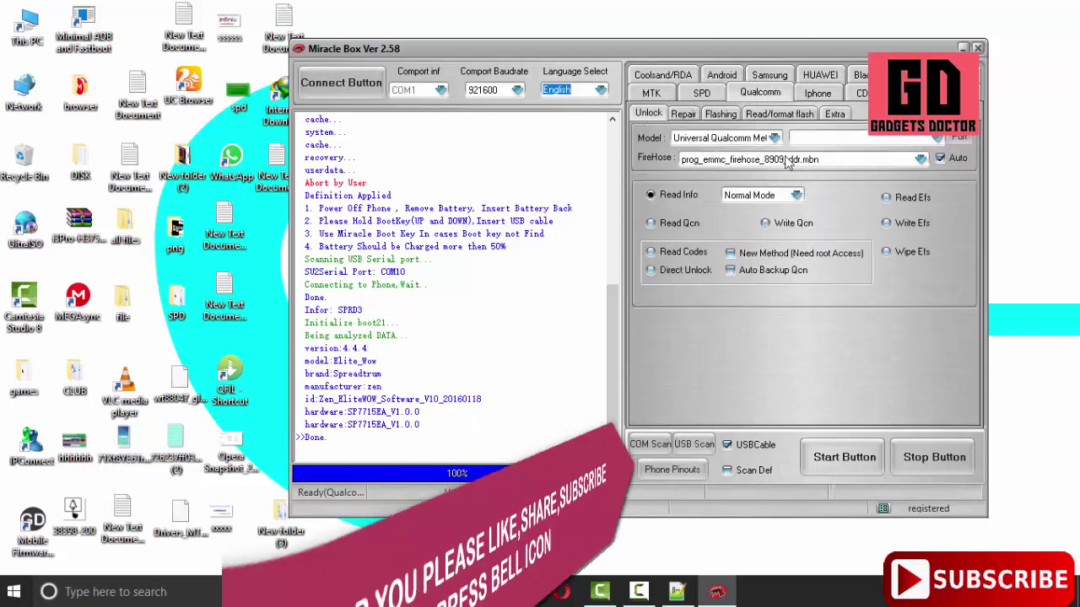